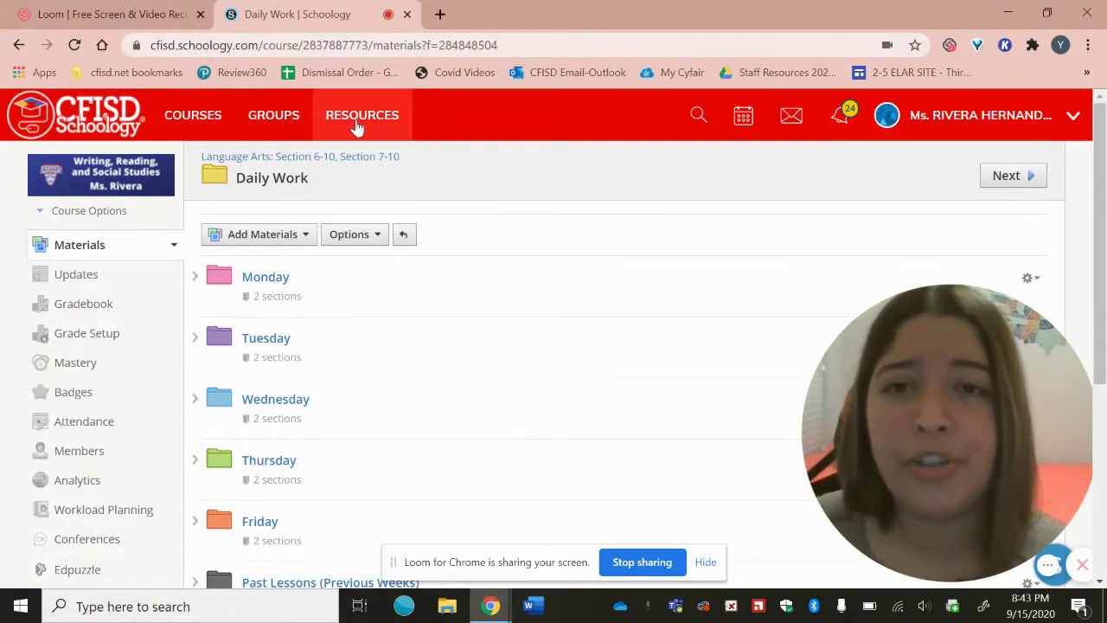
Close the Loom recorder tab, leaving only the Schoology Daily Work page
click(201, 14)
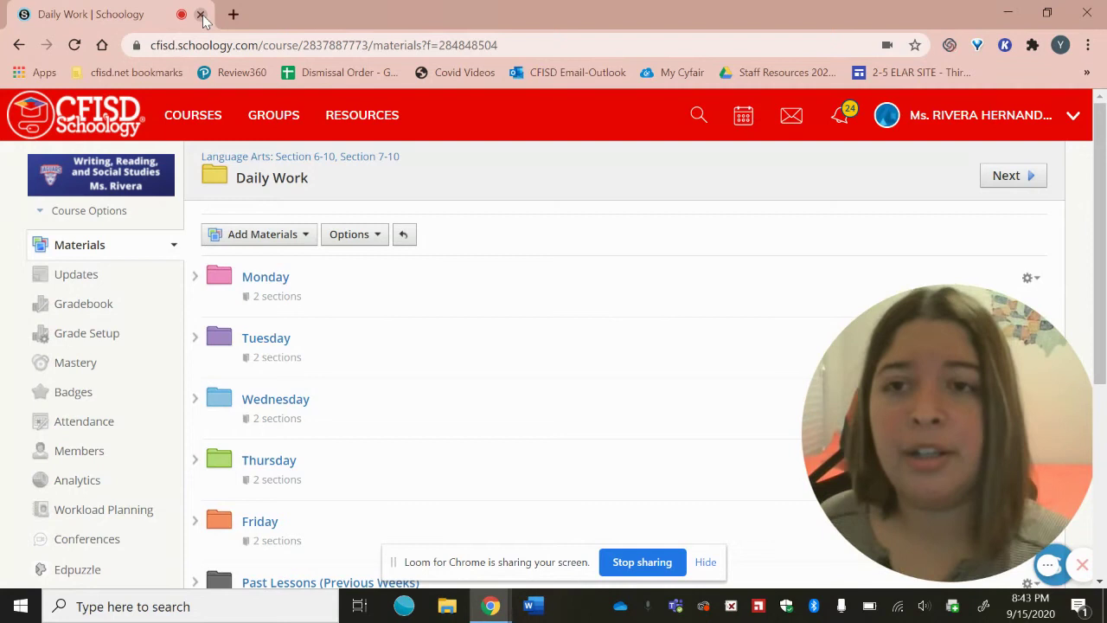
In a new tab, open Chrome's Manage extensions page and expand its side menu
click(234, 15)
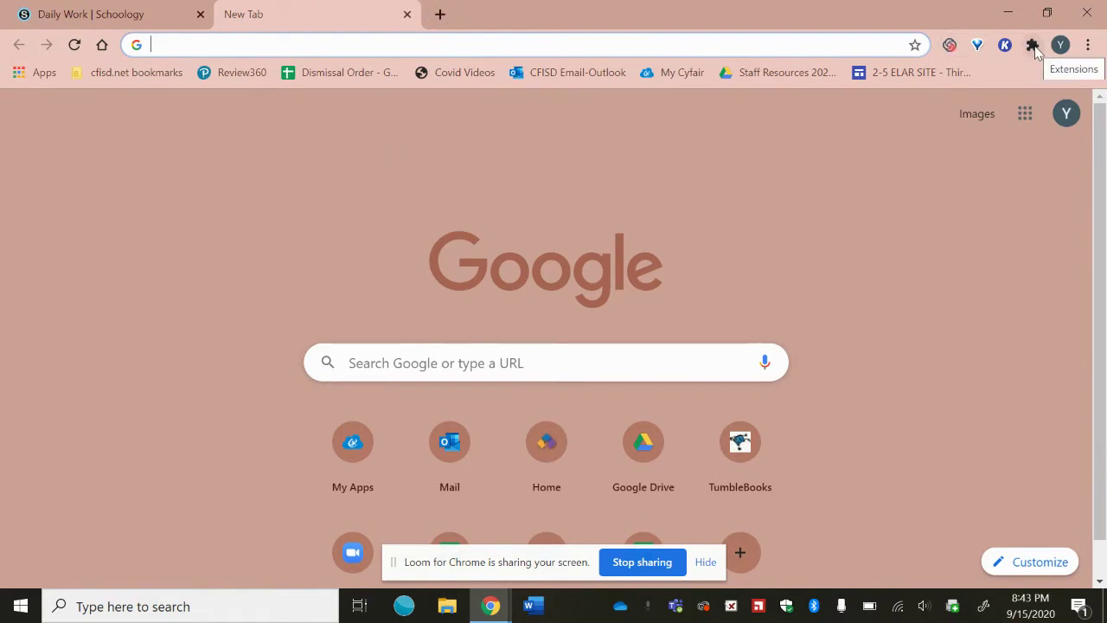
click(1034, 45)
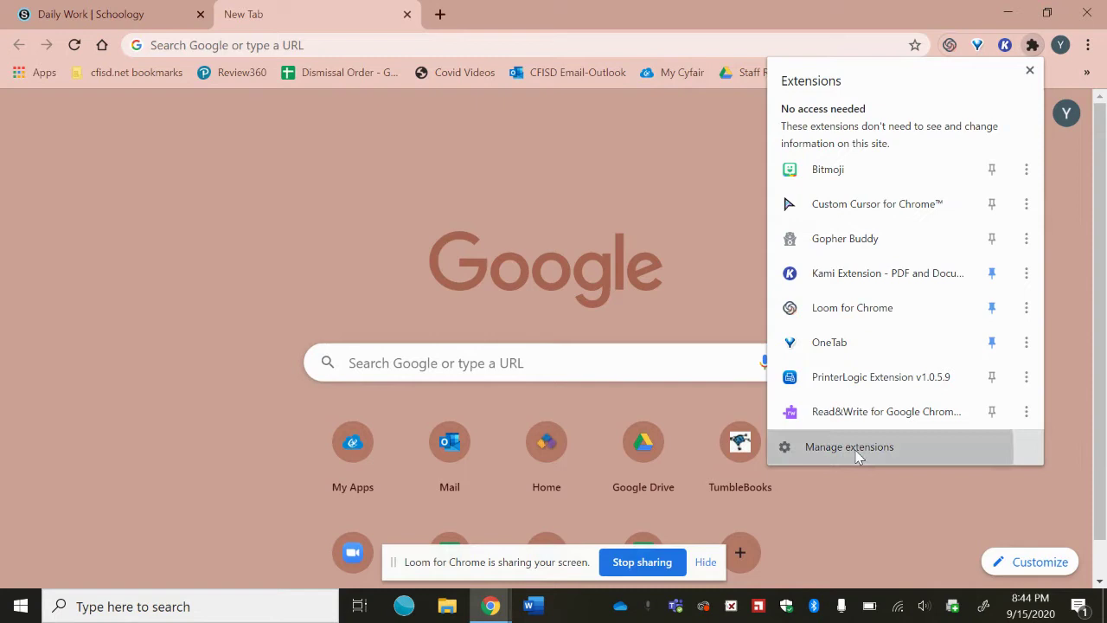
click(857, 447)
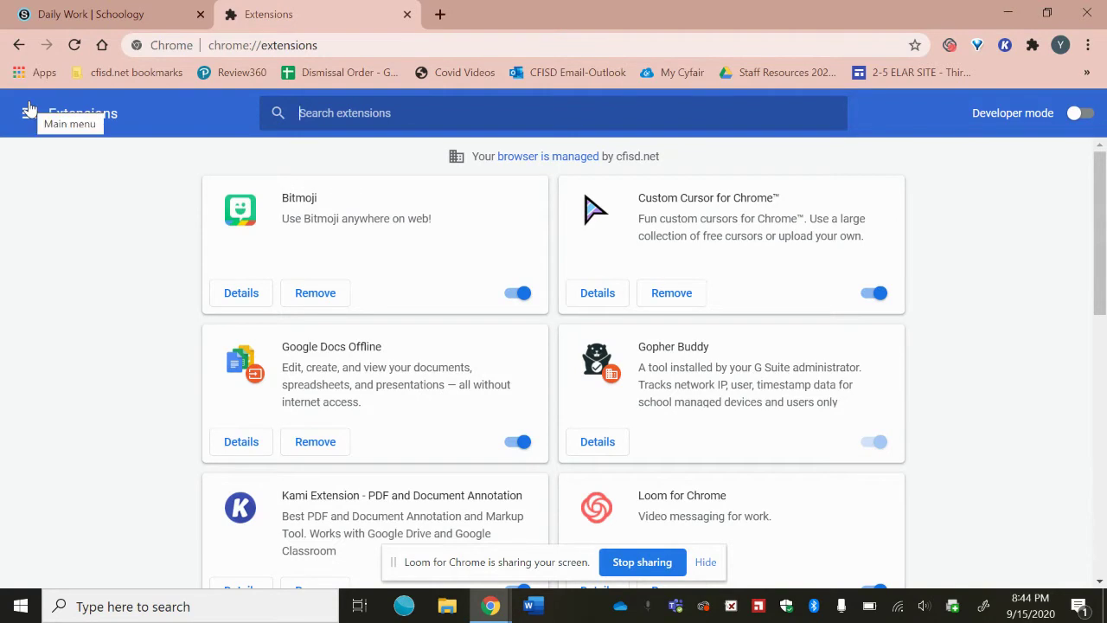
click(29, 111)
text(K)
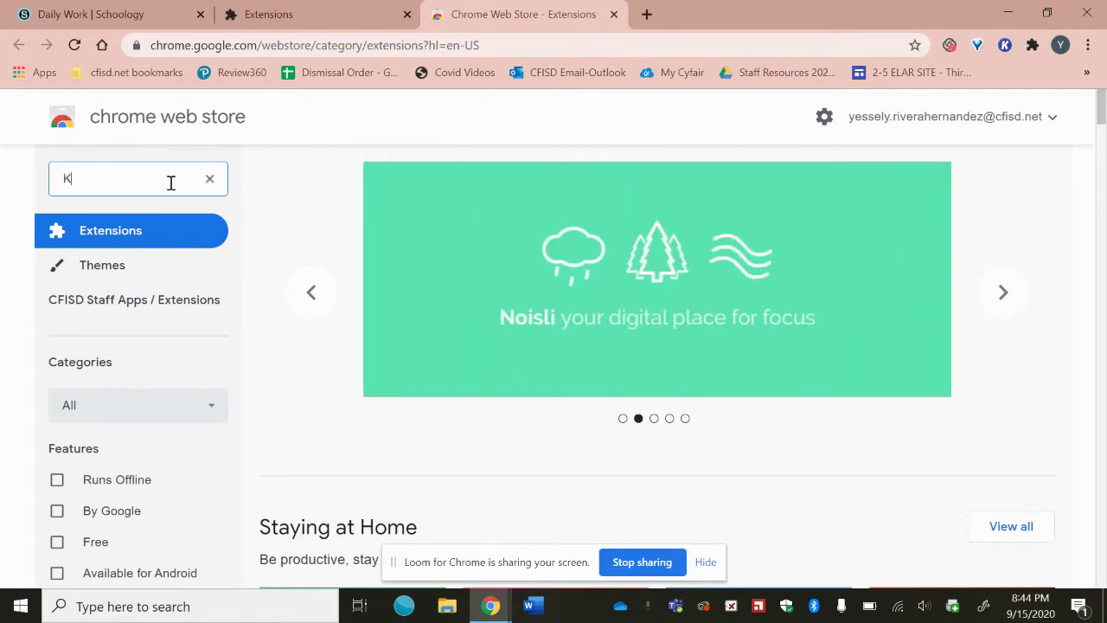
Search the Chrome Web Store for 'Kami' and open the Kami Extension page
text(ami)
key(Return)
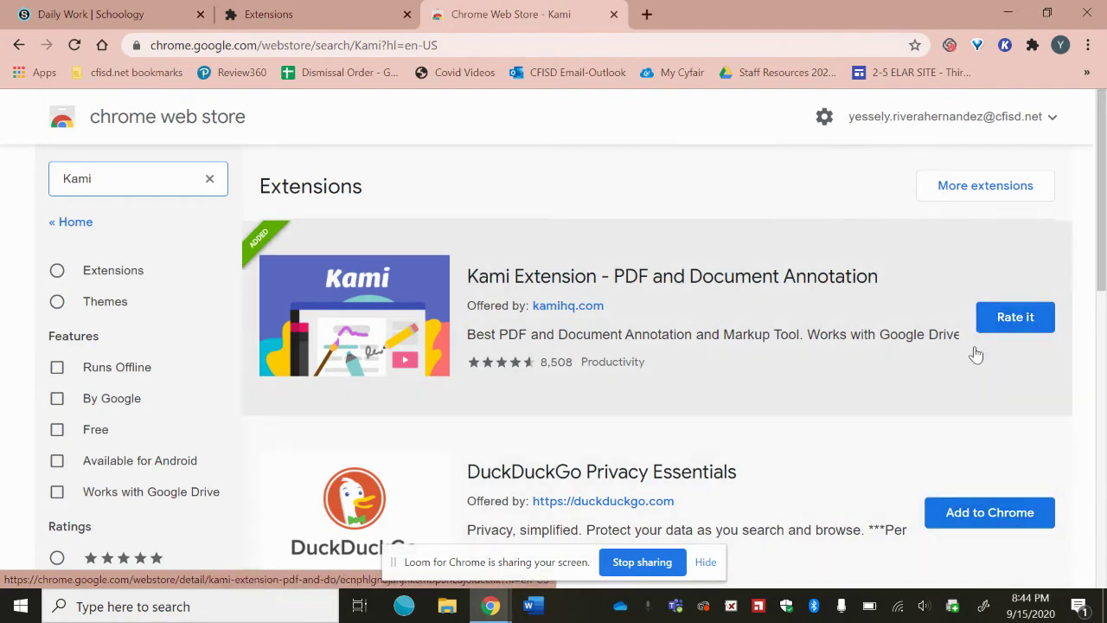
click(952, 323)
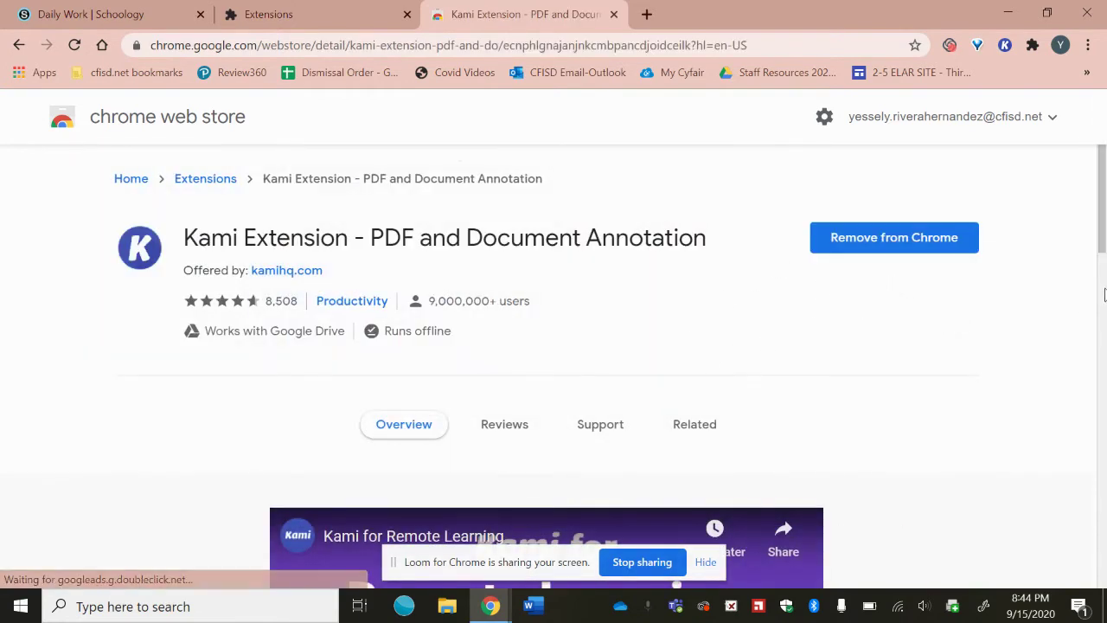
Close the store and extensions tabs, then open Enemy Pie Story Elements from Monday
click(614, 14)
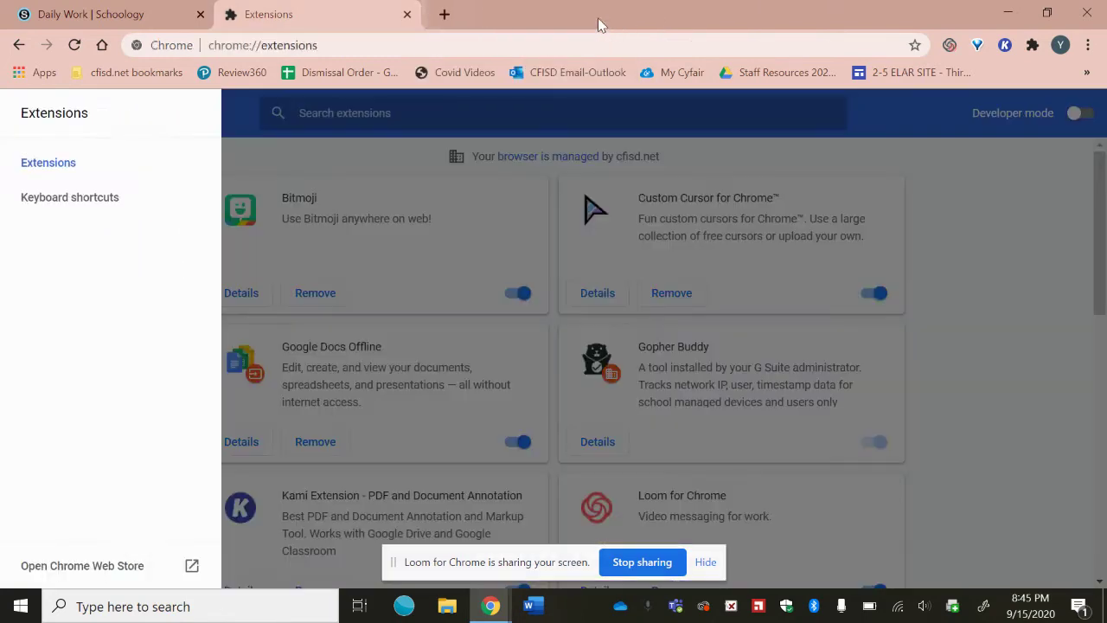
click(406, 16)
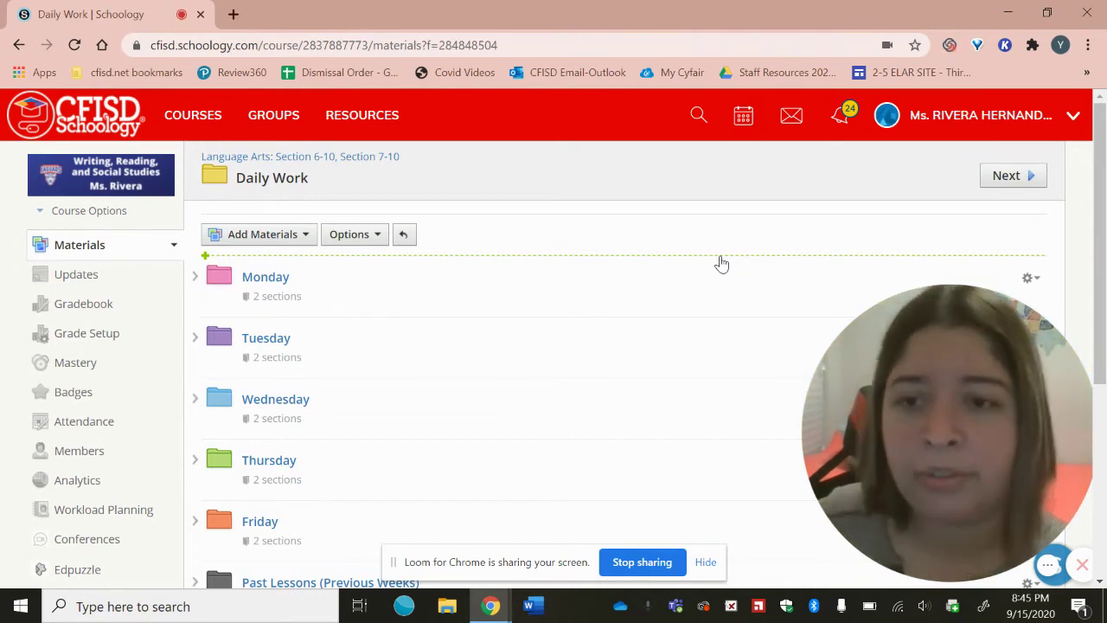
click(266, 277)
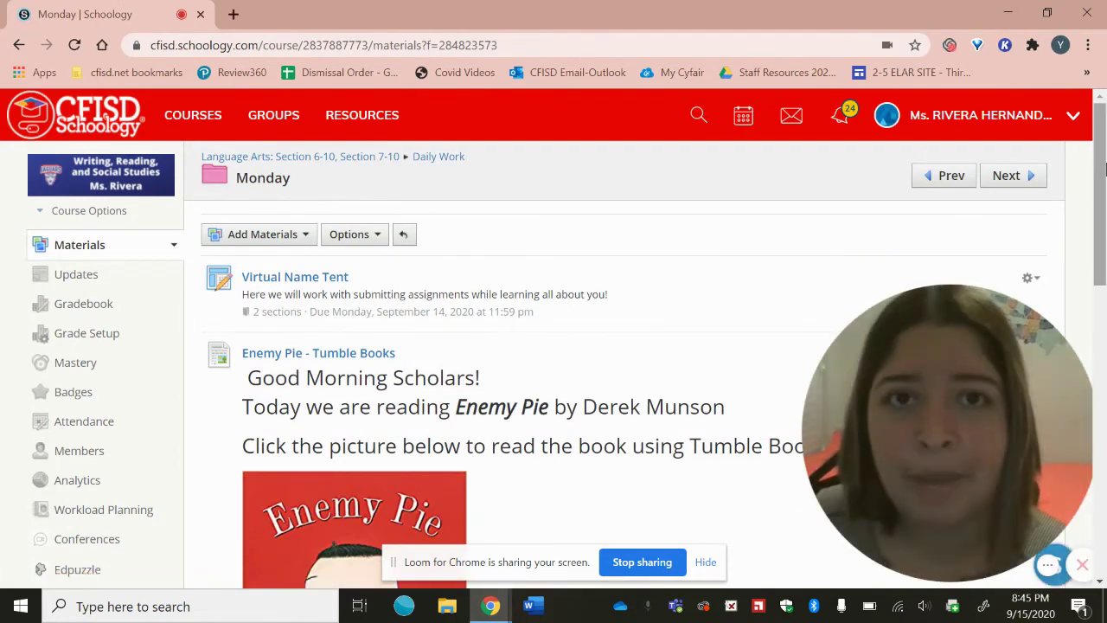
drag(1105, 168, 1103, 367)
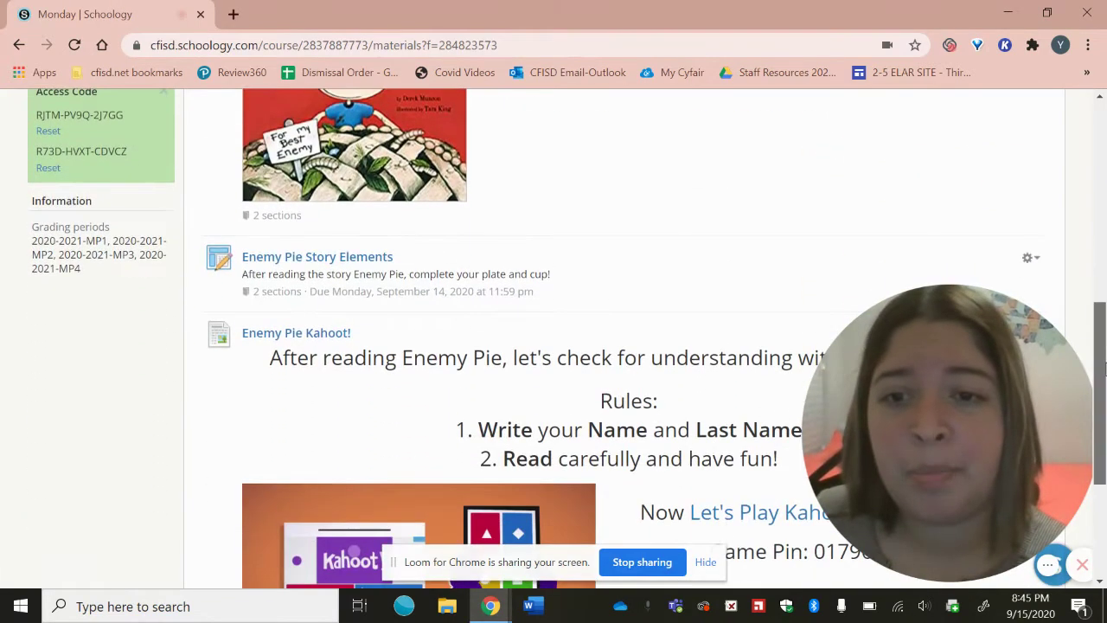
click(286, 262)
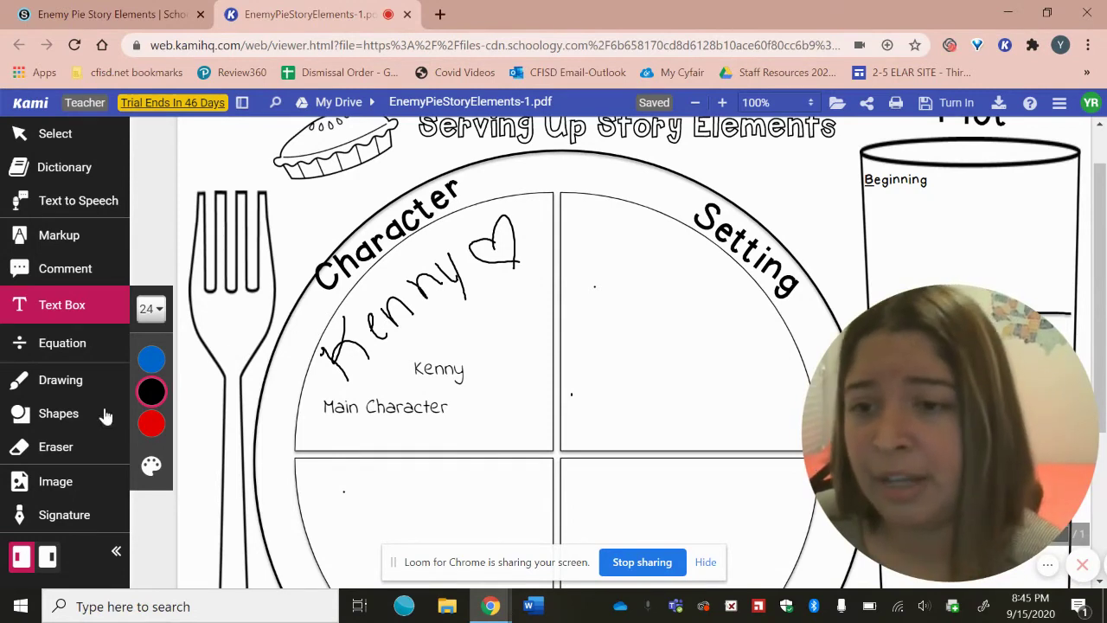
Erase the handwritten Kenny, typed Kenny and Main Character notes with the Eraser
click(52, 450)
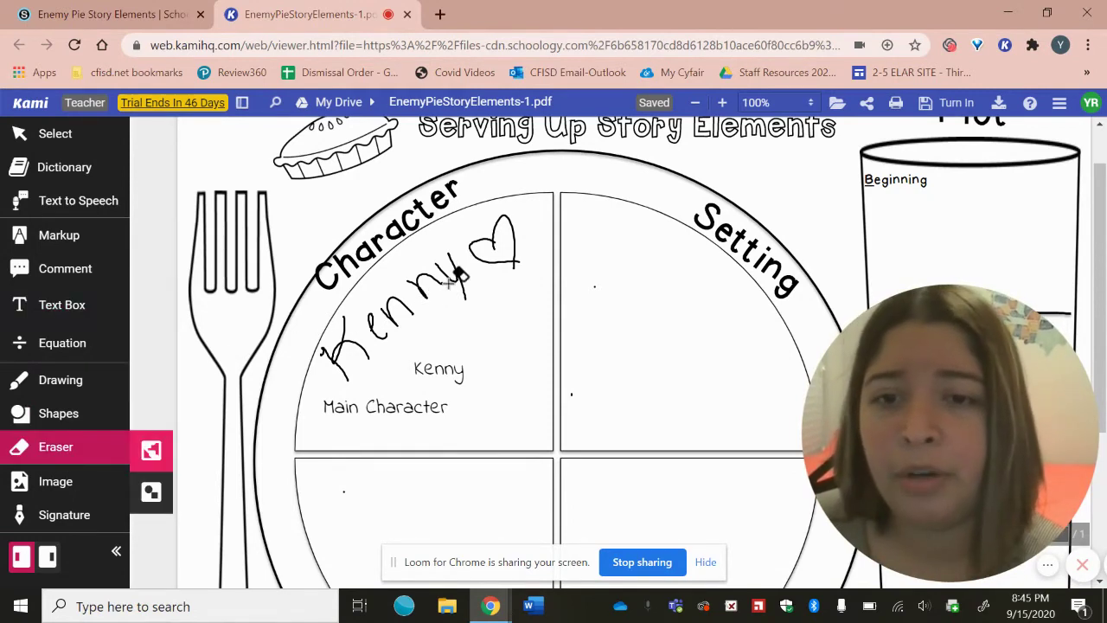
mouse_move(450, 282)
mouse_down()
mouse_move(392, 346)
mouse_move(539, 234)
mouse_move(410, 403)
mouse_move(352, 385)
mouse_up()
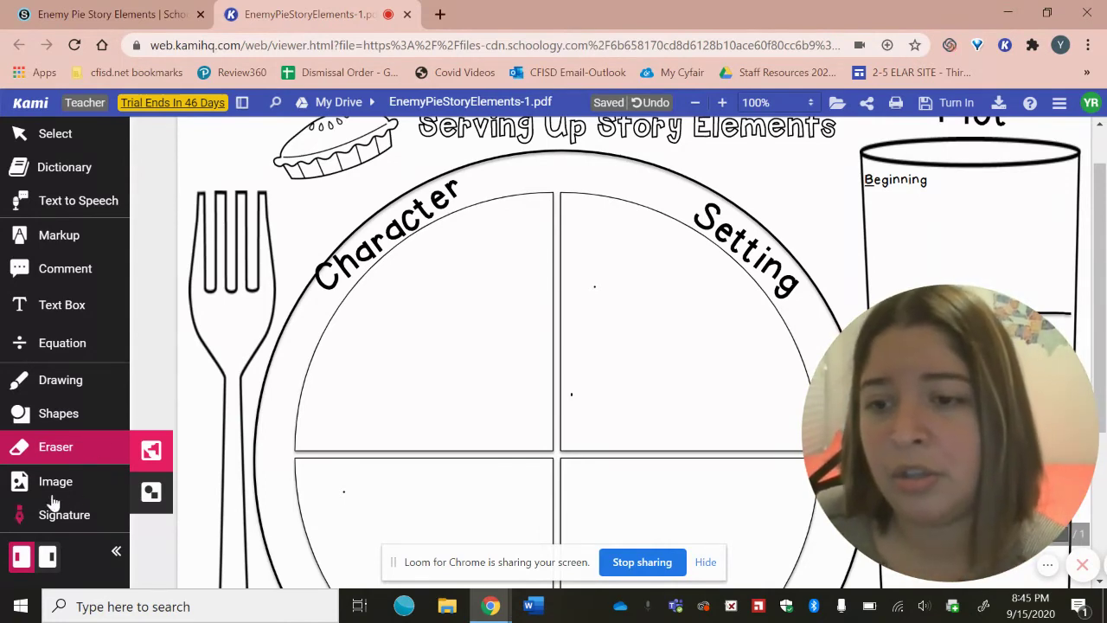
Handwrite 'Kenny' freehand with the Drawing tool inside the Character section
click(86, 379)
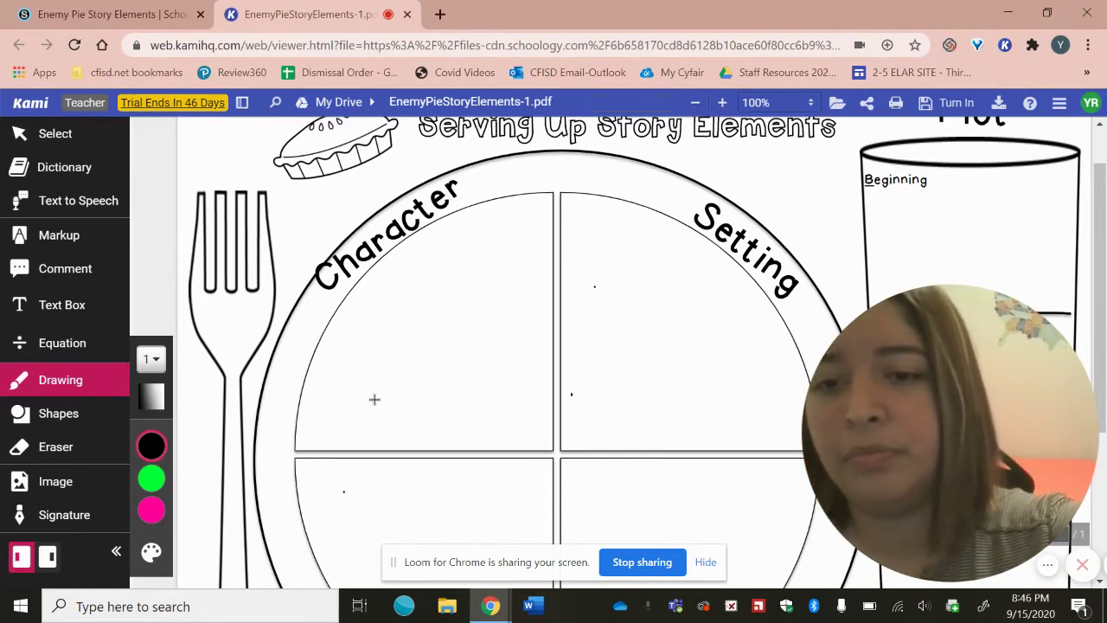
drag(314, 344, 355, 391)
drag(329, 322, 327, 374)
drag(364, 346, 328, 372)
drag(379, 332, 378, 342)
drag(389, 313, 400, 338)
mouse_move(412, 308)
mouse_down()
mouse_move(397, 347)
mouse_move(459, 294)
mouse_move(474, 303)
mouse_up()
drag(477, 256, 484, 319)
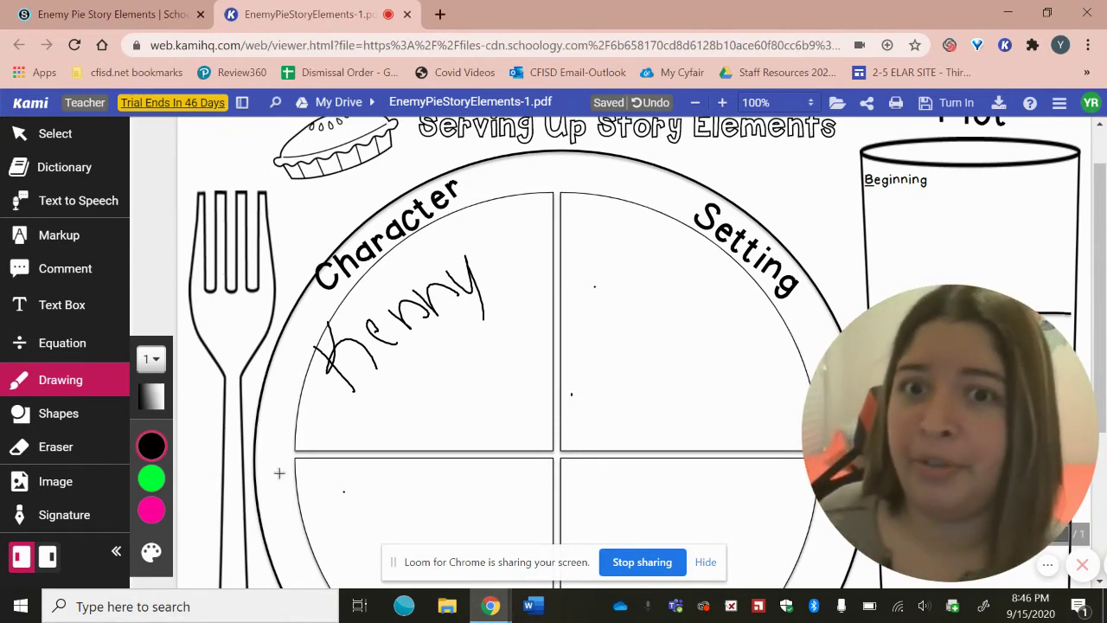
Add a text box reading 'Kenny' below the handwritten name
click(76, 305)
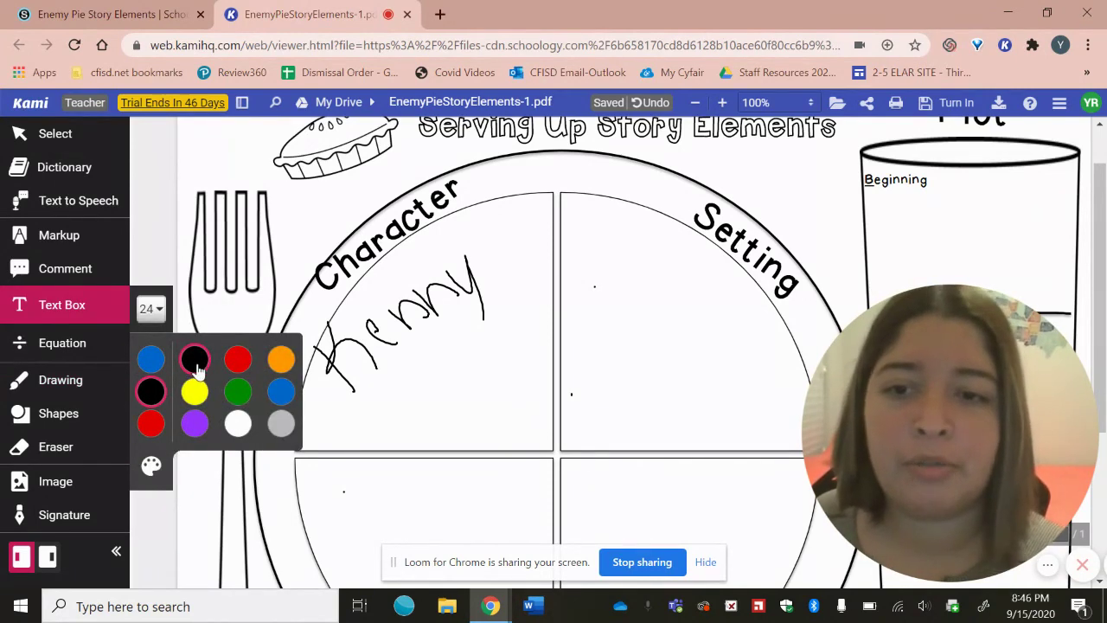
click(420, 387)
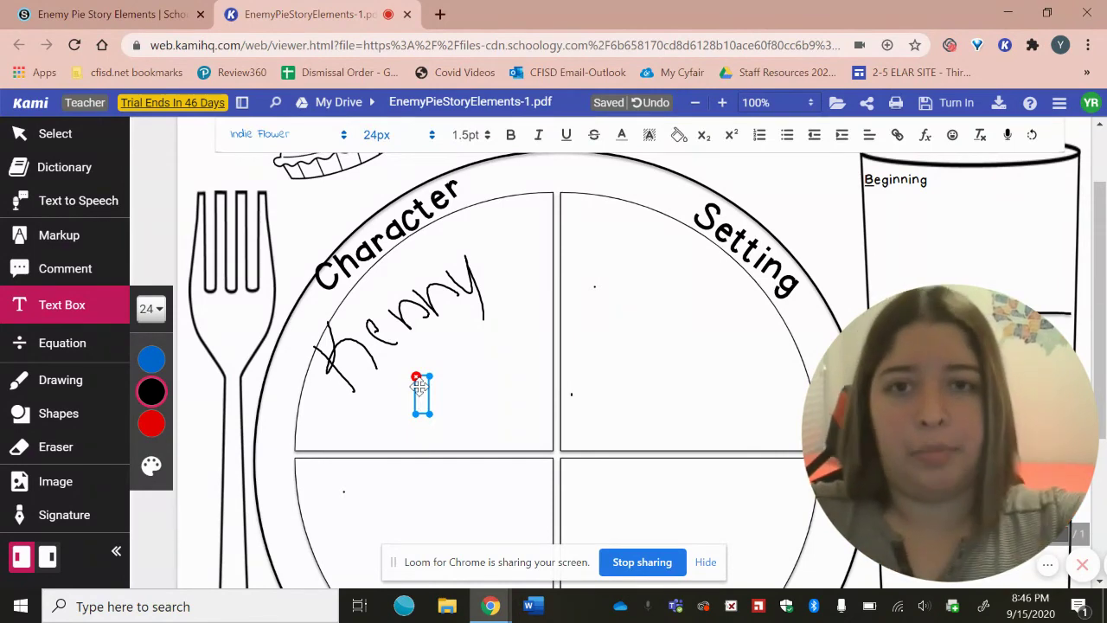
text(Kn)
text(nn)
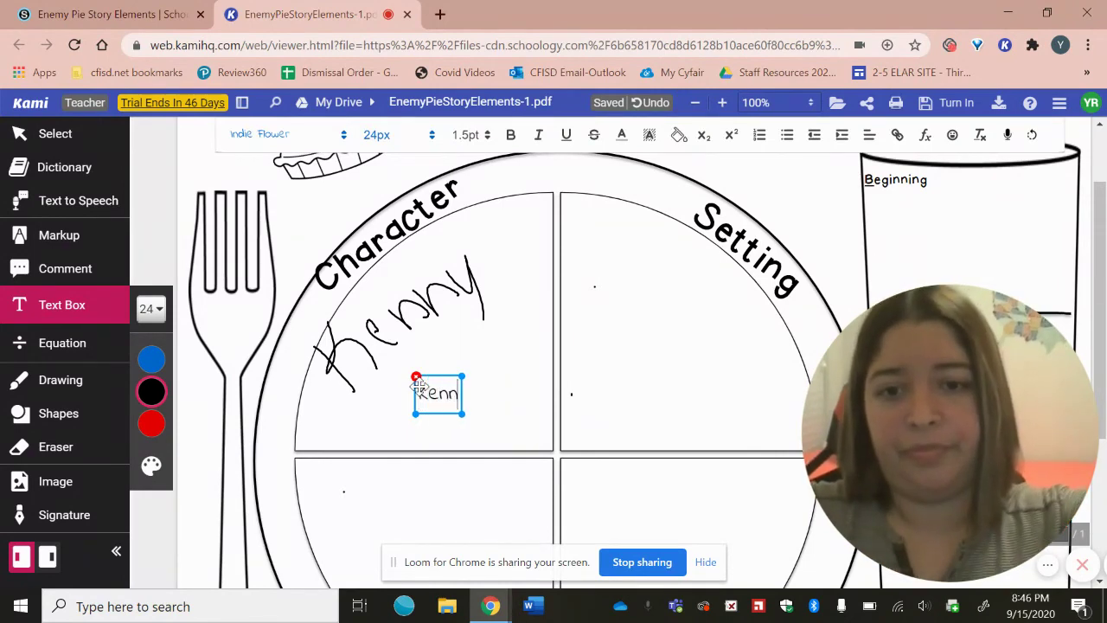
text(y)
click(520, 391)
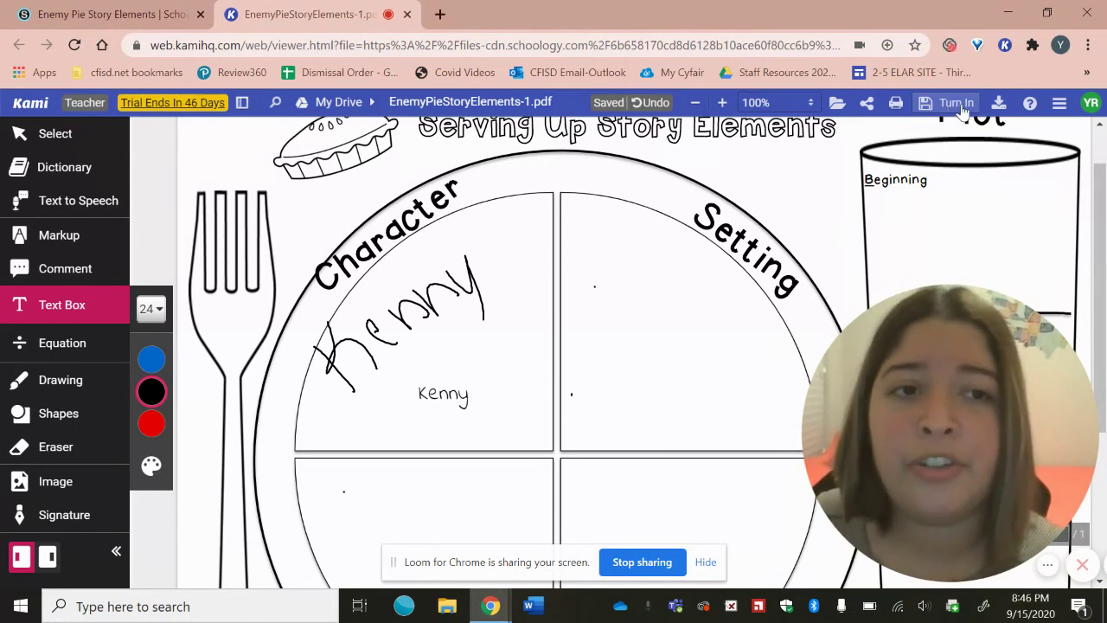
Open Kami's Turn In panel to submit the Enemy Pie worksheet PDF
click(956, 103)
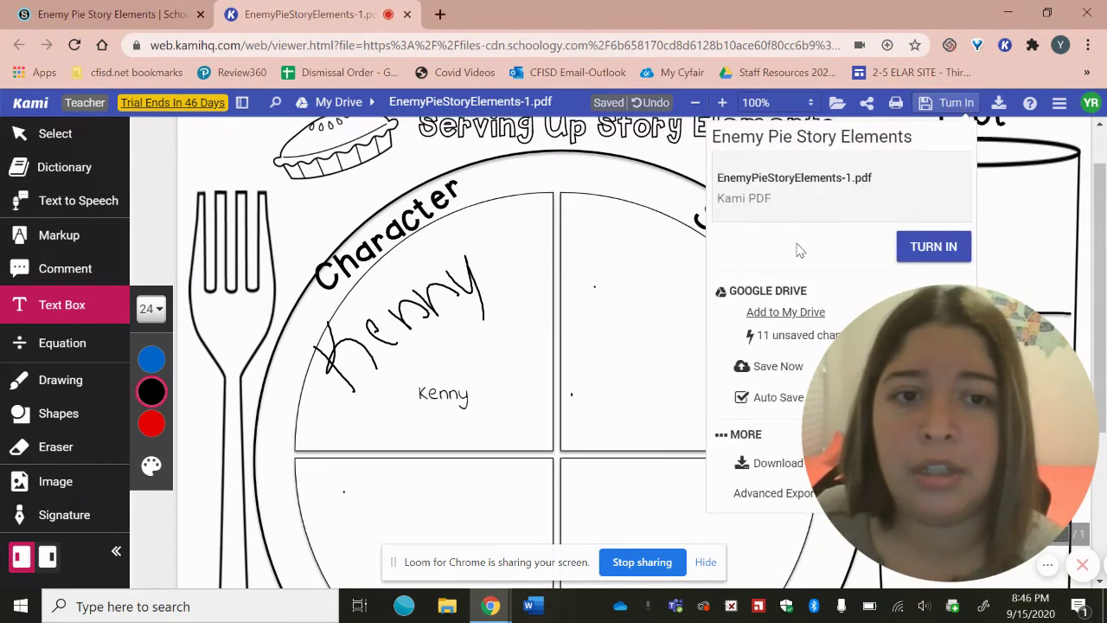